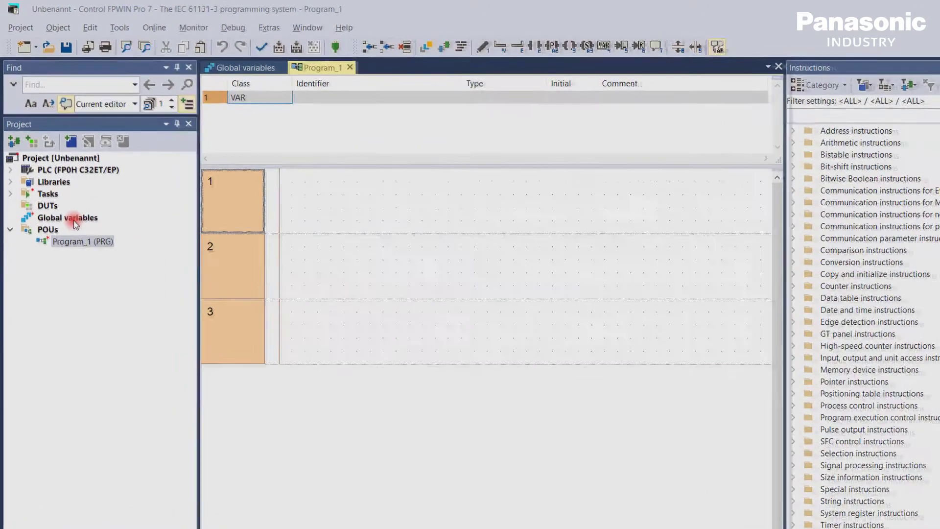
Step: Declare global variable g_bSensor at input address X0
{"action": "left_click", "coordinate": [68, 217]}
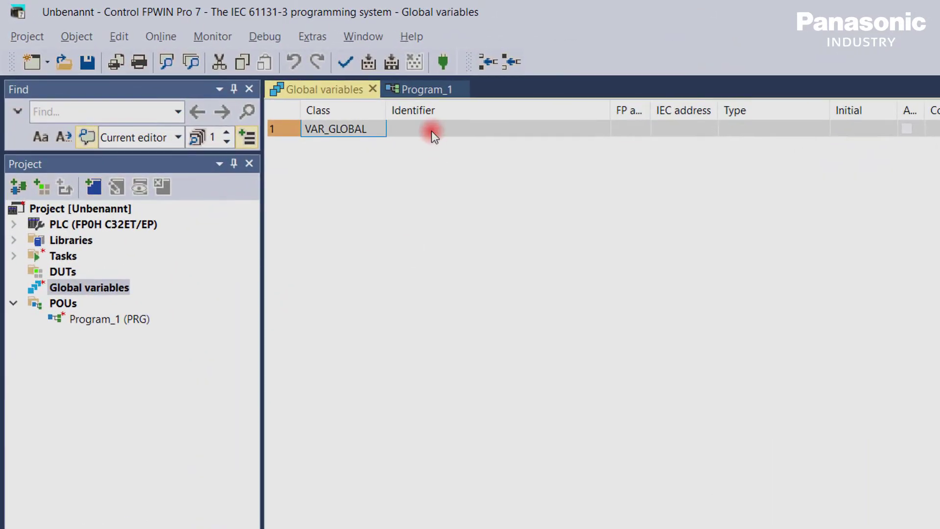
{"action": "left_click", "coordinate": [431, 132]}
{"action": "type", "text": "g_b"}
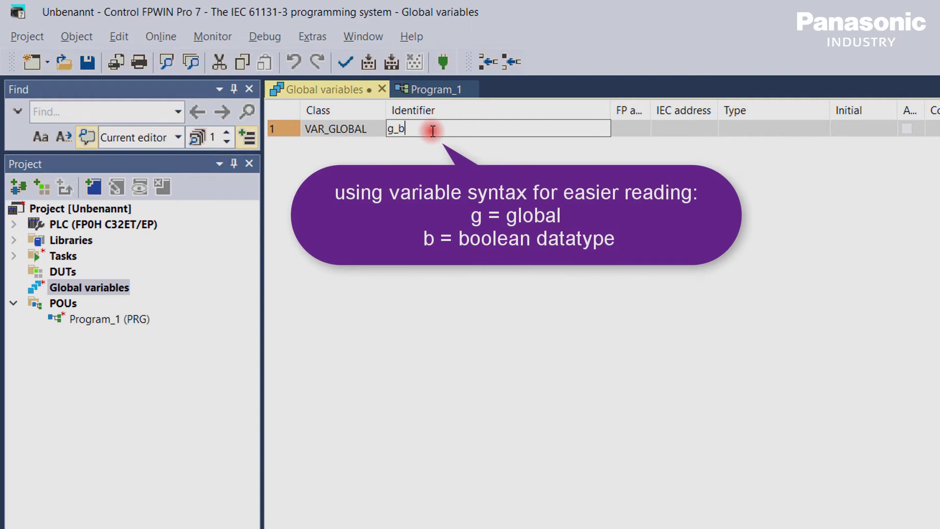
{"action": "type", "text": "Sensor"}
{"action": "key", "text": "Return"}
{"action": "left_click_drag", "start_coordinate": [650, 111], "coordinate": [705, 110]}
{"action": "left_click", "coordinate": [664, 129]}
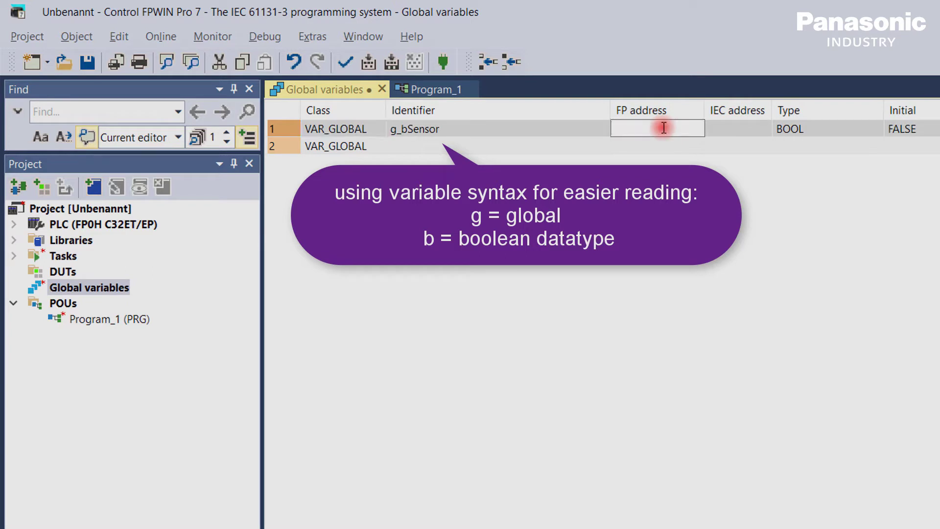
{"action": "type", "text": "X0"}
{"action": "key", "text": "Return"}
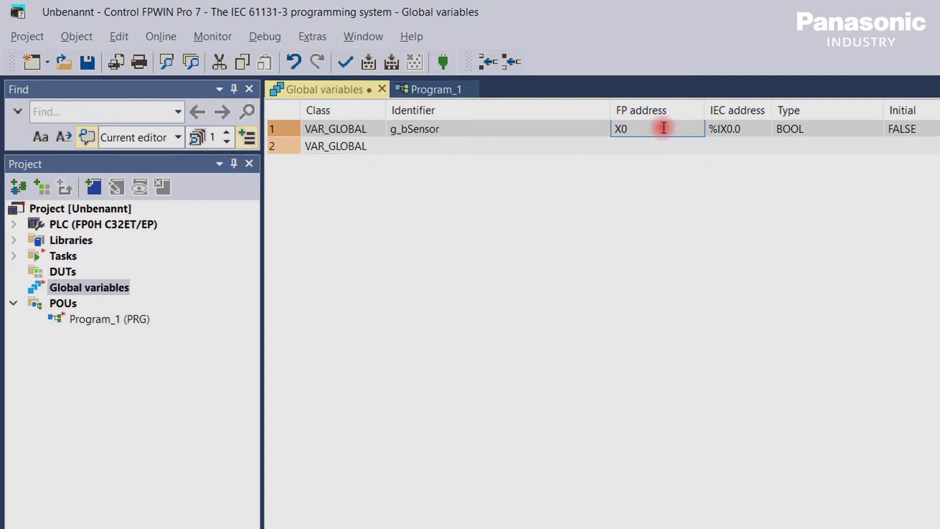
Step: Declare global variable g_bRelay at output address Y0
{"action": "left_click", "coordinate": [463, 149]}
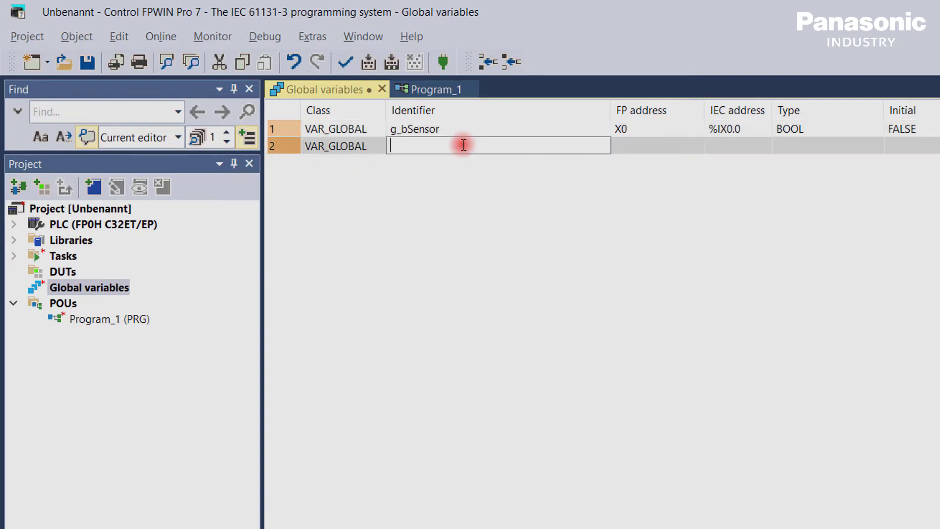
{"action": "type", "text": "g_b"}
{"action": "type", "text": "Relay"}
{"action": "key", "text": "Return"}
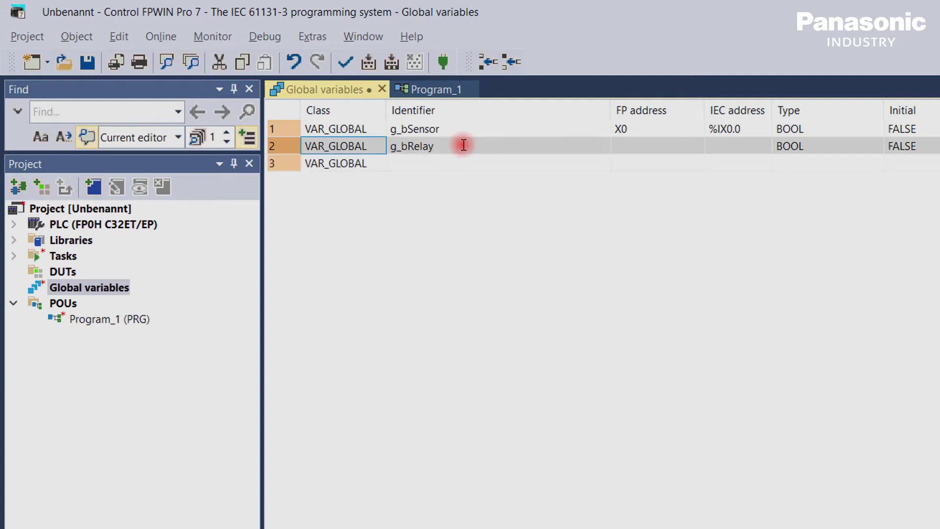
{"action": "left_click", "coordinate": [652, 147]}
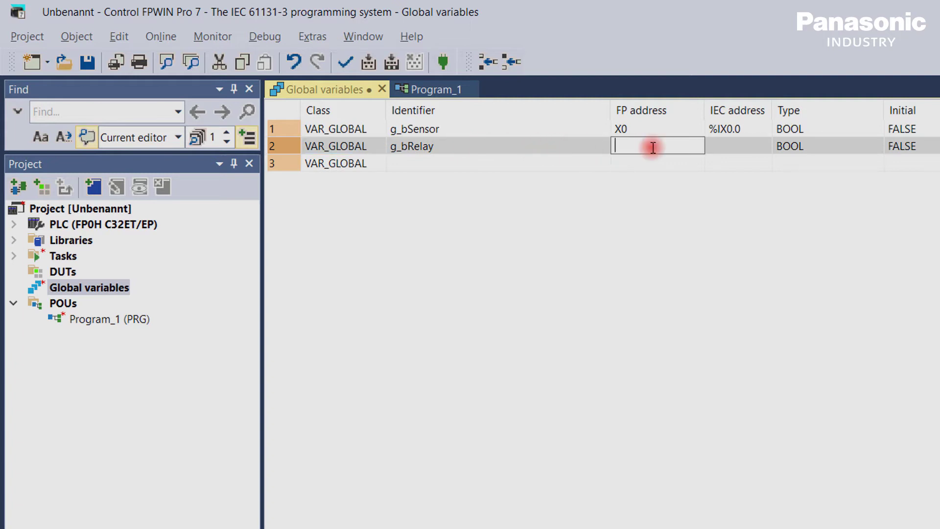
{"action": "type", "text": "Y0"}
{"action": "key", "text": "Return"}
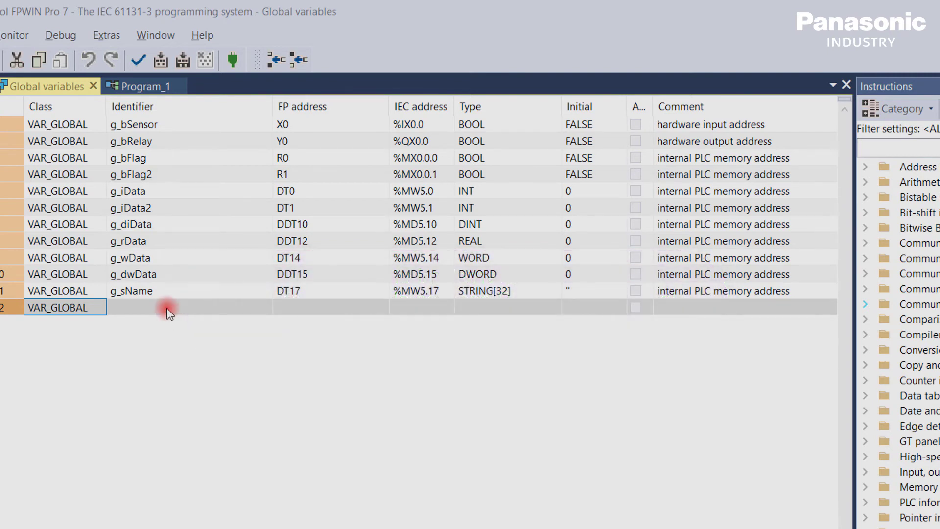
Step: Declare g_bLifeBit and assign it the first free address automatically (R2)
{"action": "left_click", "coordinate": [168, 309]}
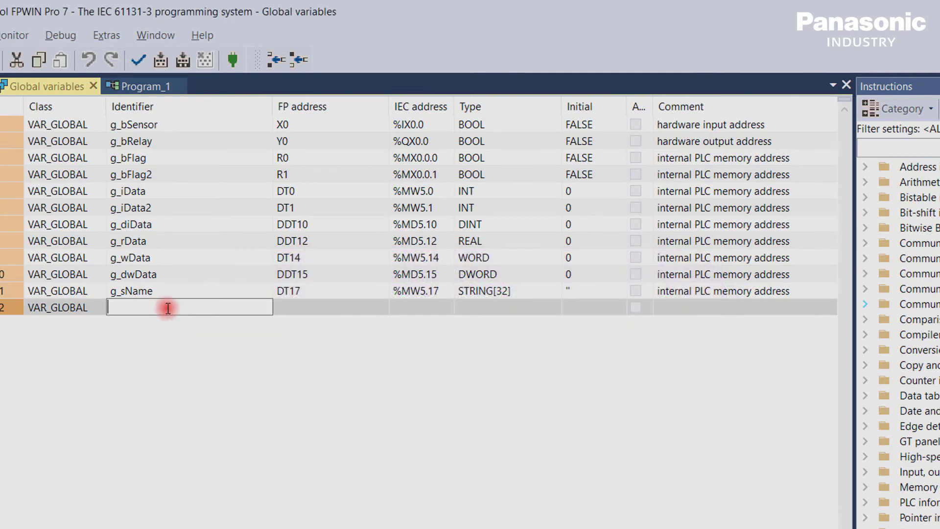
{"action": "type", "text": "g"}
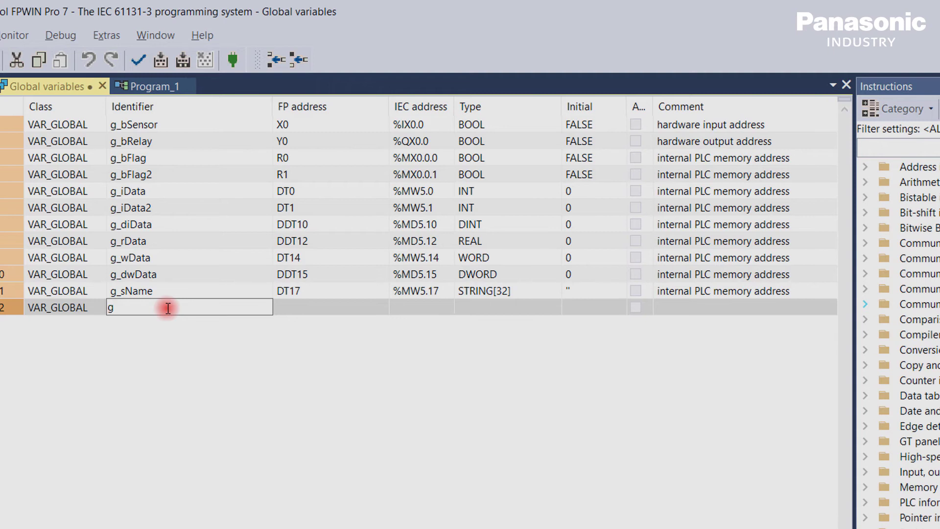
{"action": "type", "text": "_bLife"}
{"action": "type", "text": "Bit"}
{"action": "key", "text": "Return"}
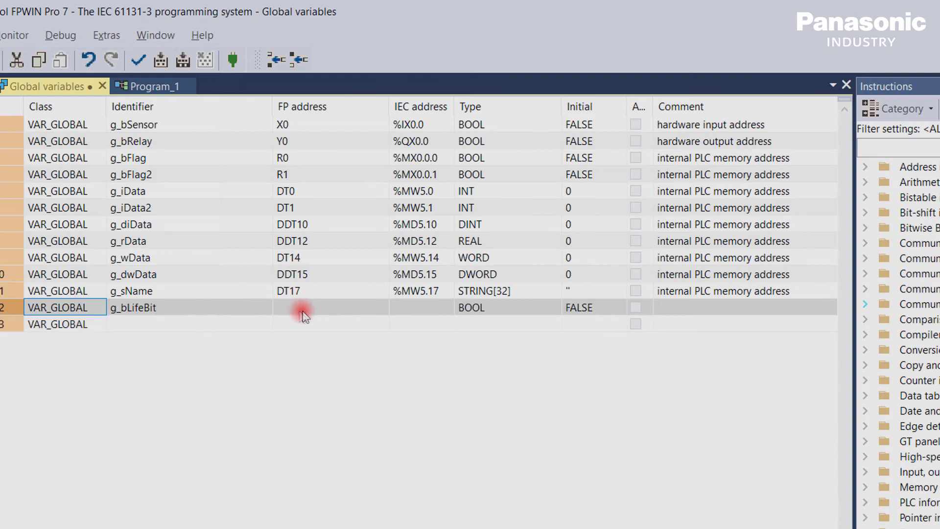
{"action": "right_click", "coordinate": [334, 310]}
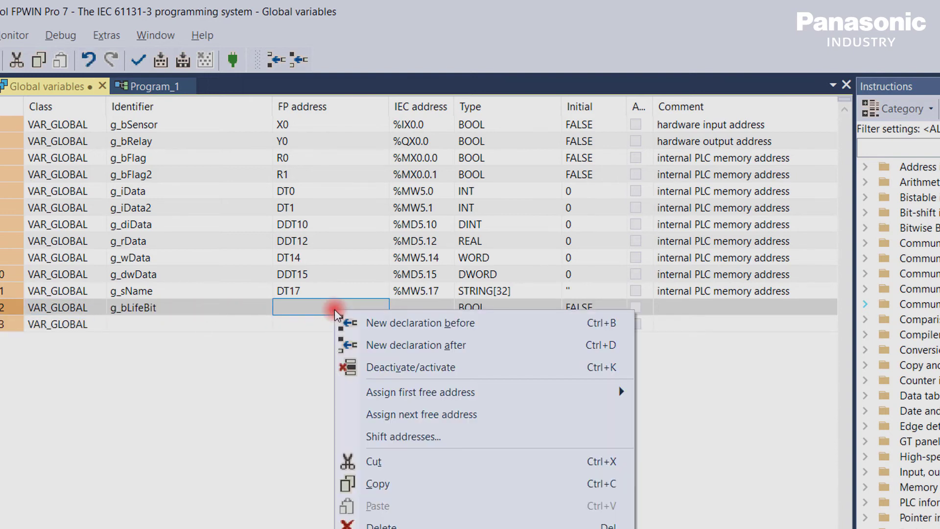
{"action": "mouse_move", "coordinate": [420, 392]}
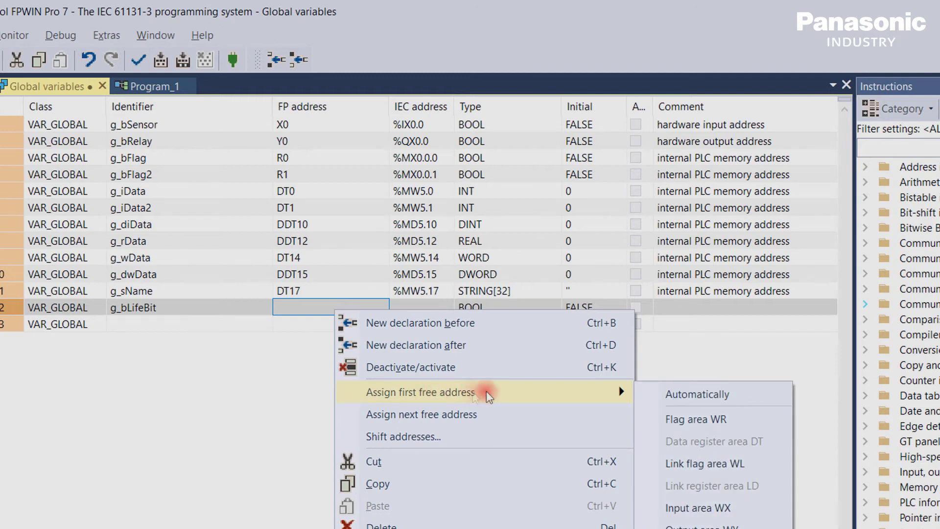
{"action": "left_click", "coordinate": [693, 394]}
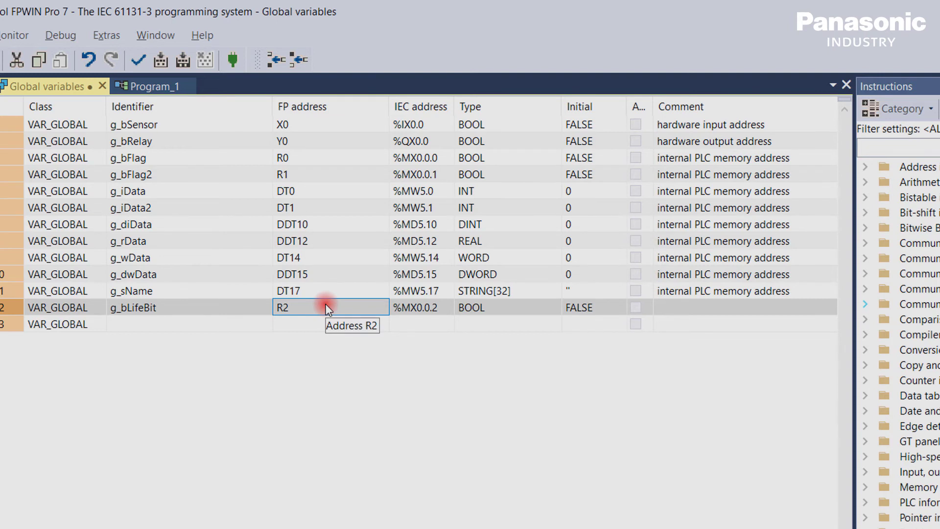
Step: Declare g_iErrorCode and assign it the first free data register address (DT2)
{"action": "left_click", "coordinate": [182, 325]}
{"action": "type", "text": "g"}
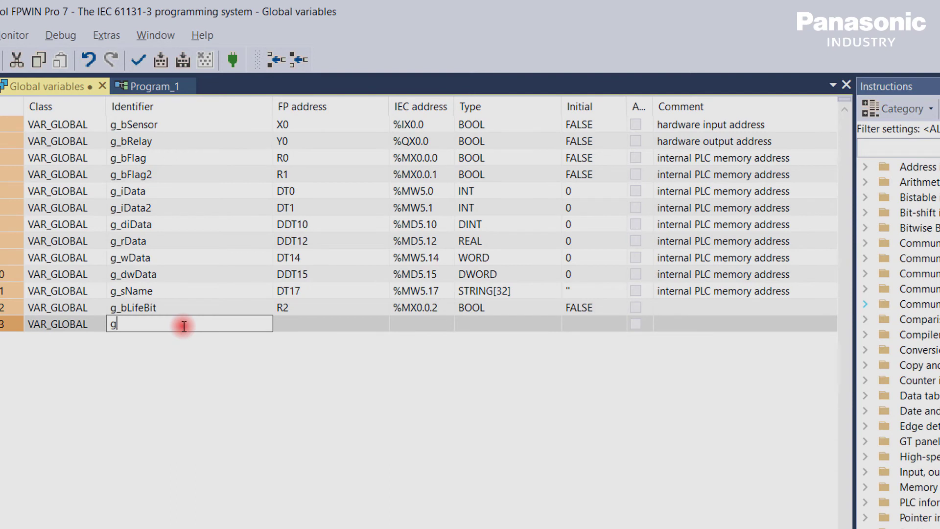
{"action": "type", "text": "_iError"}
{"action": "type", "text": "Code"}
{"action": "key", "text": "Return"}
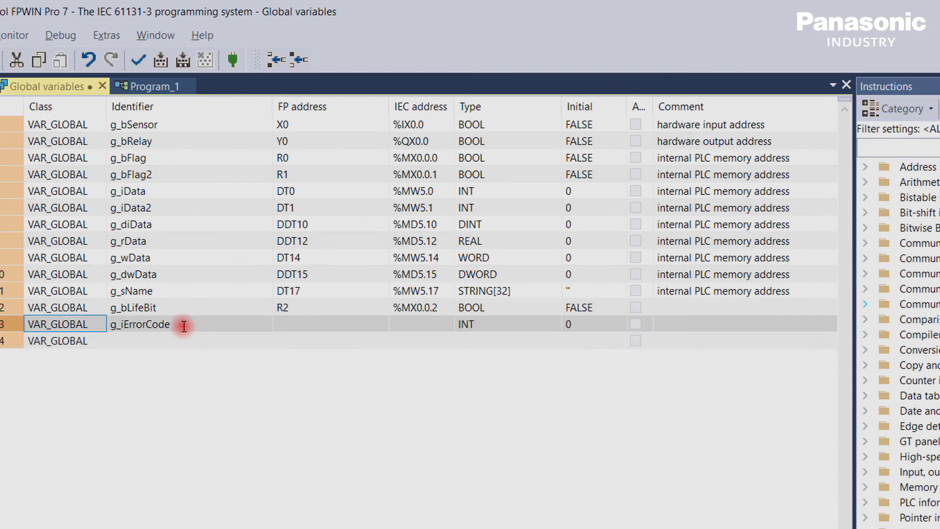
{"action": "right_click", "coordinate": [335, 324]}
{"action": "mouse_move", "coordinate": [421, 407]}
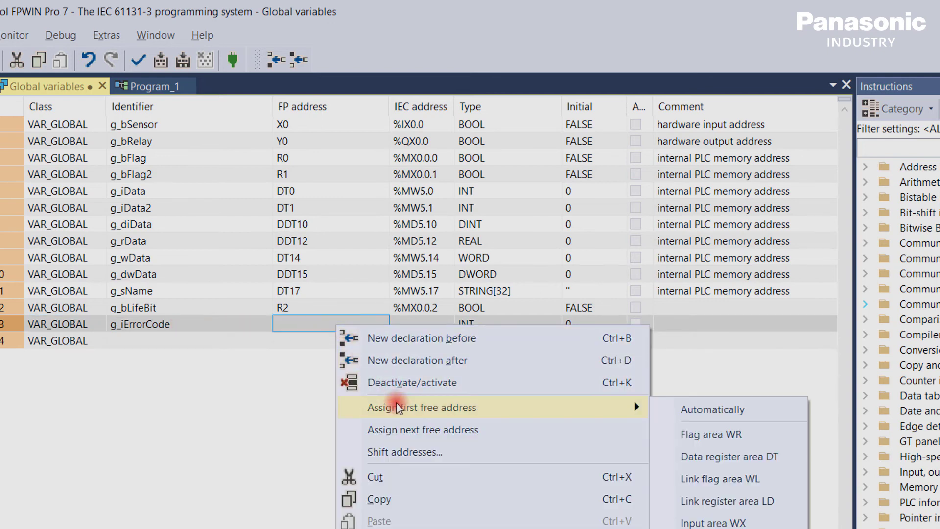
{"action": "left_click", "coordinate": [709, 413]}
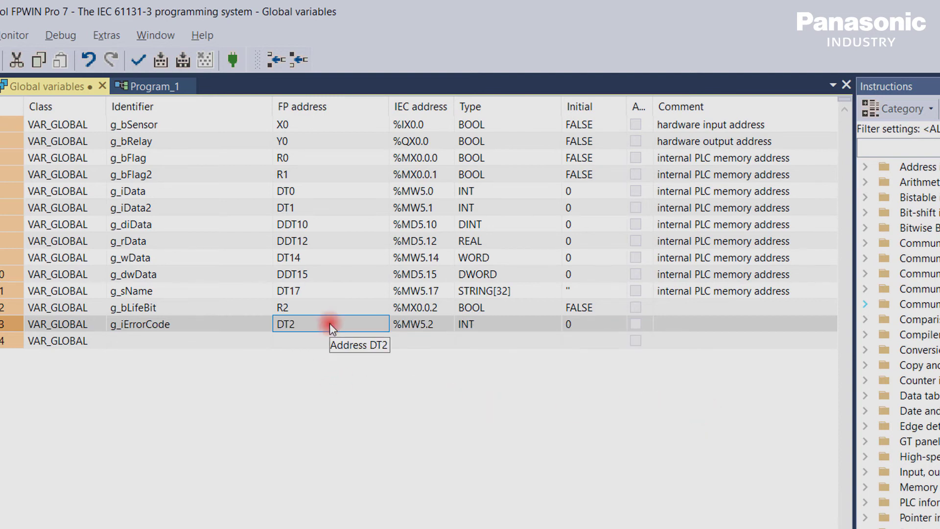
{"action": "left_click", "coordinate": [202, 36]}
{"action": "left_click", "coordinate": [220, 49]}
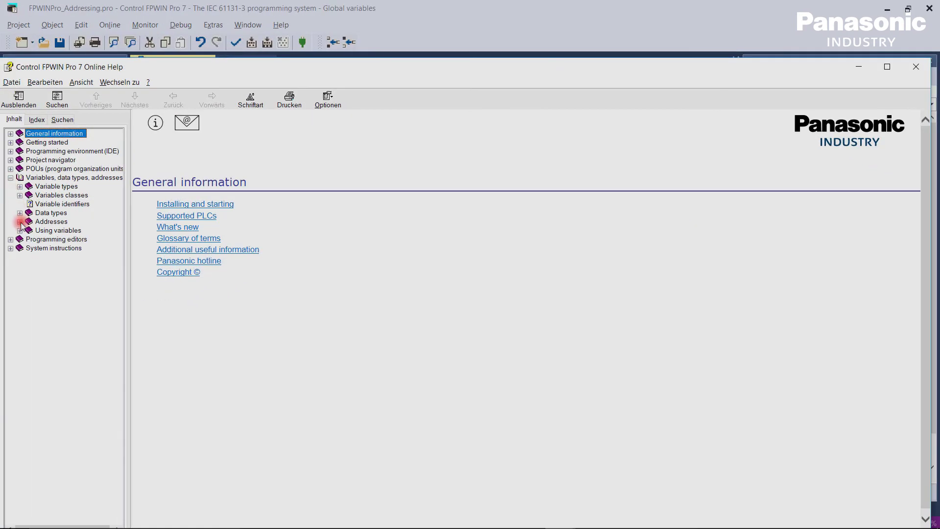
{"action": "left_click", "coordinate": [20, 221]}
{"action": "left_click", "coordinate": [66, 230]}
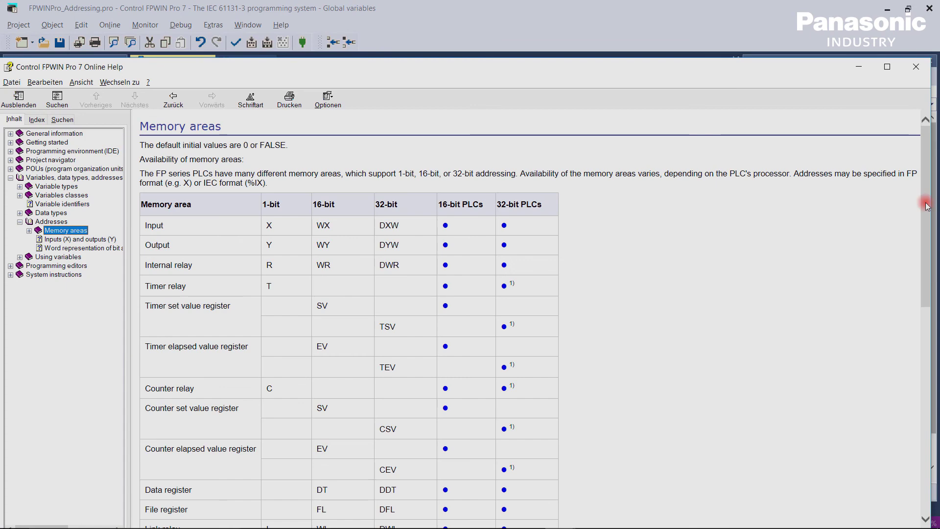
{"action": "mouse_move", "coordinate": [926, 206]}
{"action": "left_mouse_down"}
{"action": "mouse_move", "coordinate": [901, 232]}
{"action": "mouse_move", "coordinate": [900, 147]}
{"action": "left_mouse_up"}
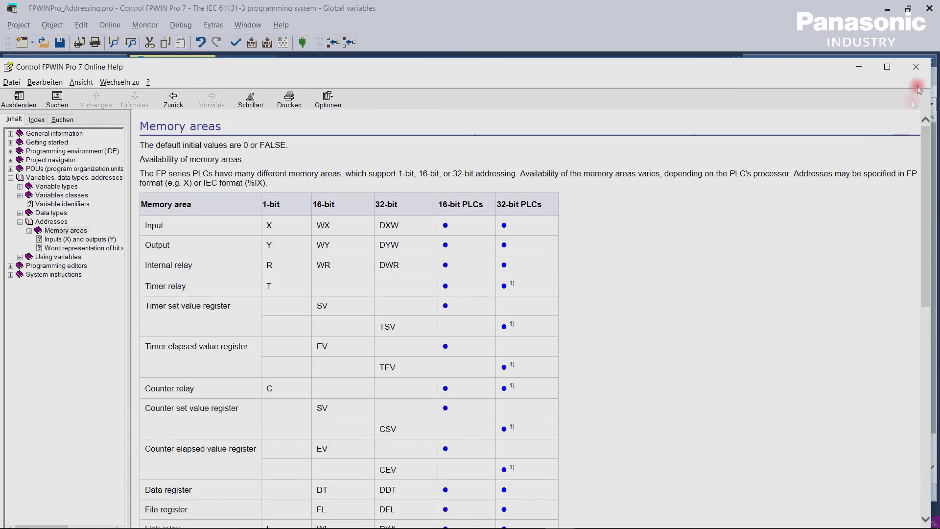
{"action": "left_click", "coordinate": [916, 67]}
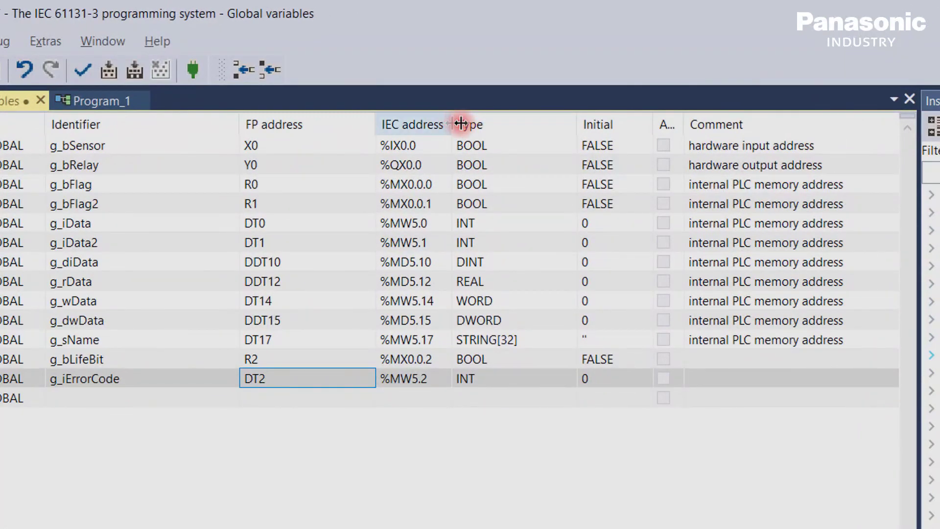
Step: Widen the IEC address column of the global variables list
{"action": "left_click_drag", "start_coordinate": [462, 124], "coordinate": [539, 125]}
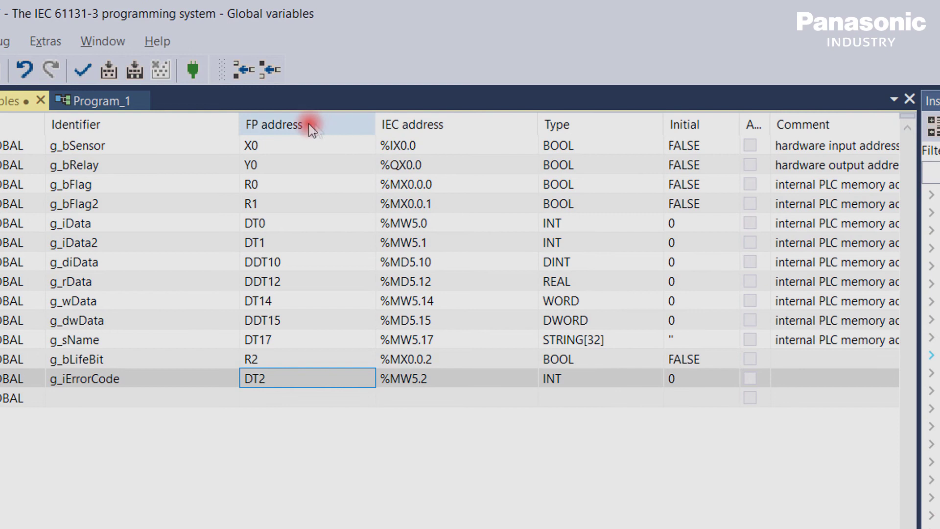
{"action": "left_click", "coordinate": [281, 124]}
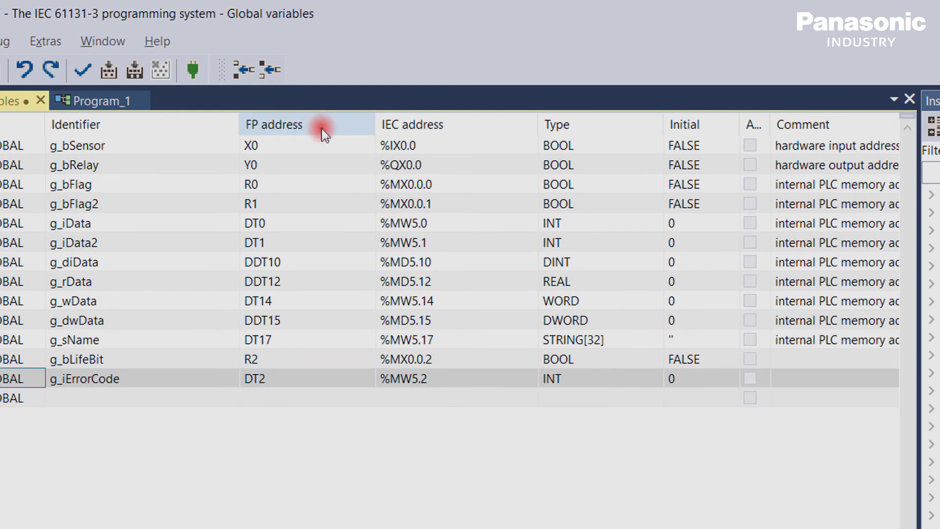